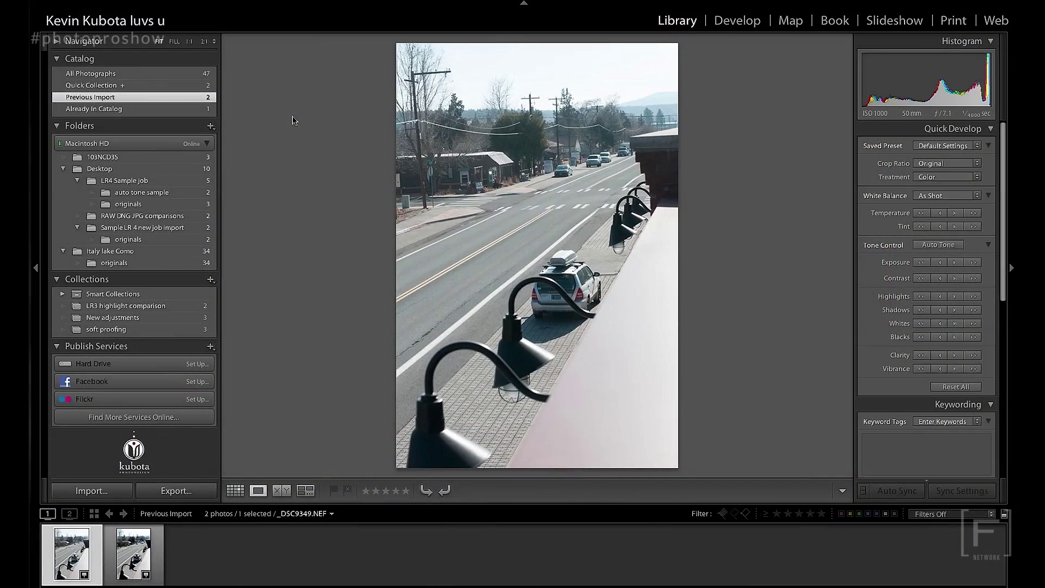
Step: Flip between the JPEG and raw street photos, then open _DSC9349.NEF in Develop
key("Right")
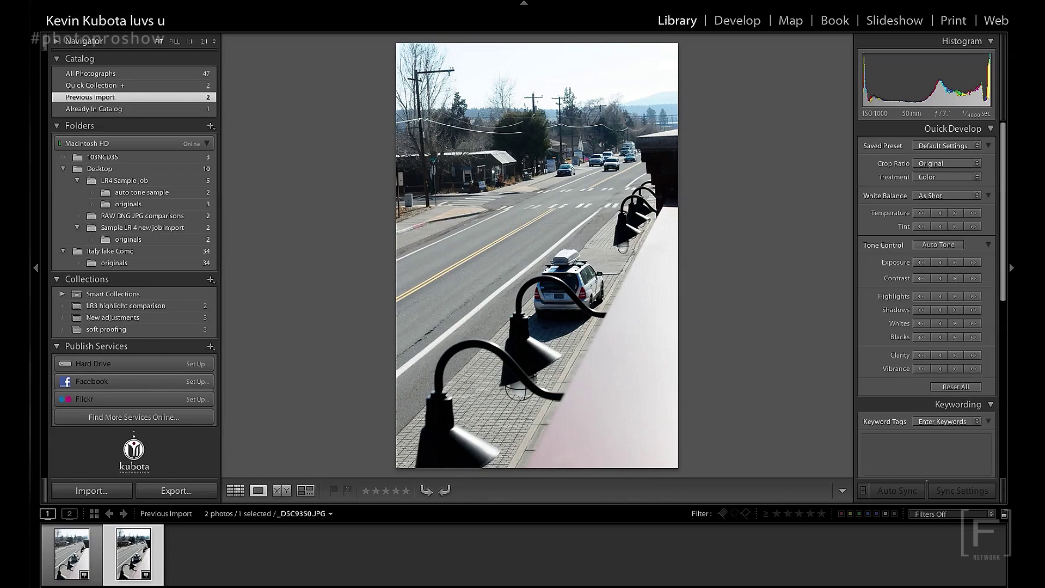
key("Left")
key("Right")
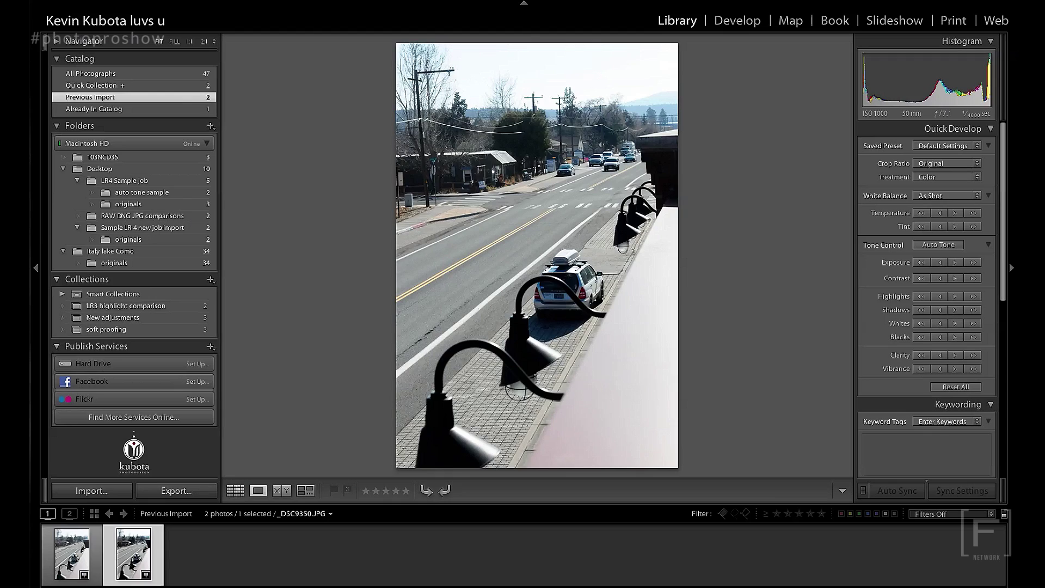
left_click(72, 553)
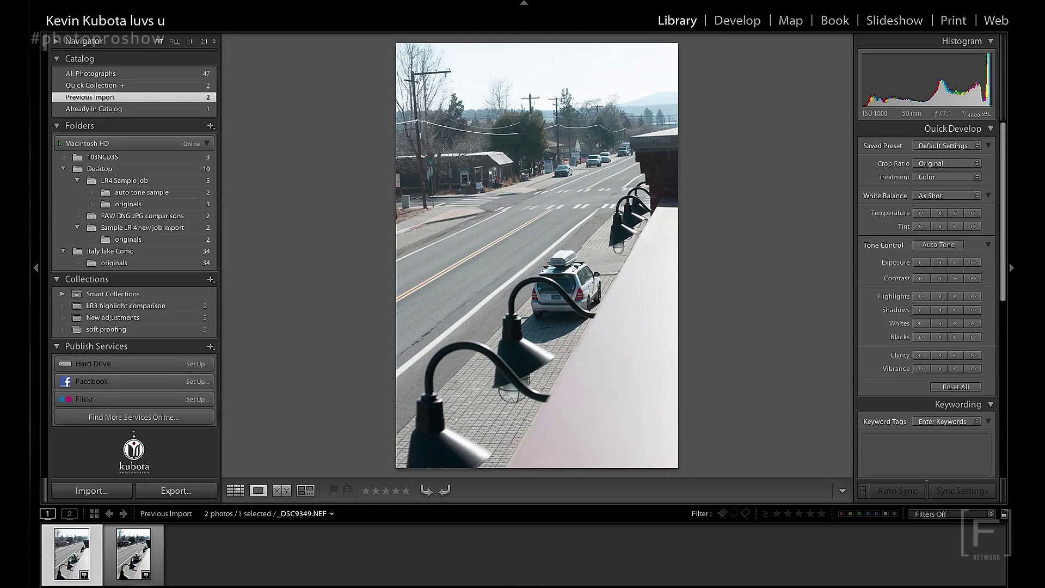
key("d")
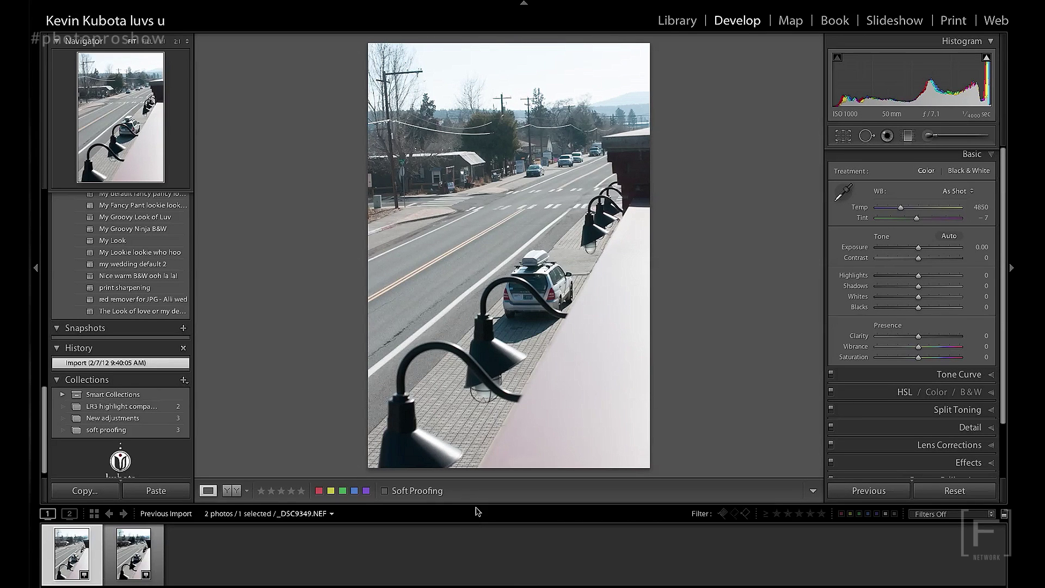
Step: Hide the filmstrip, zoom 1:1 on the car, and pan up to the bright sky above the hills
left_click_drag(473, 506, 474, 583)
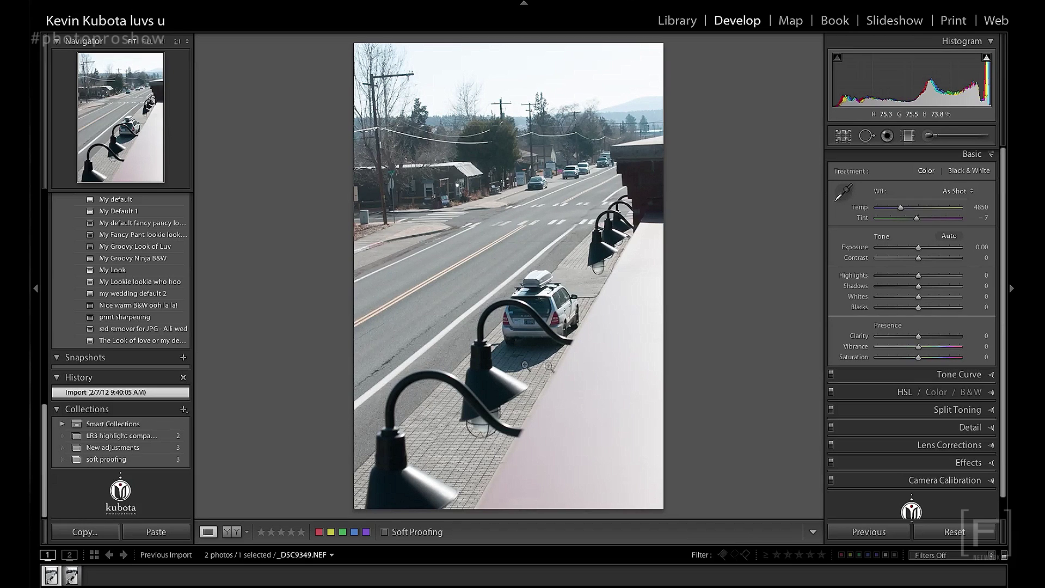
left_click(538, 296)
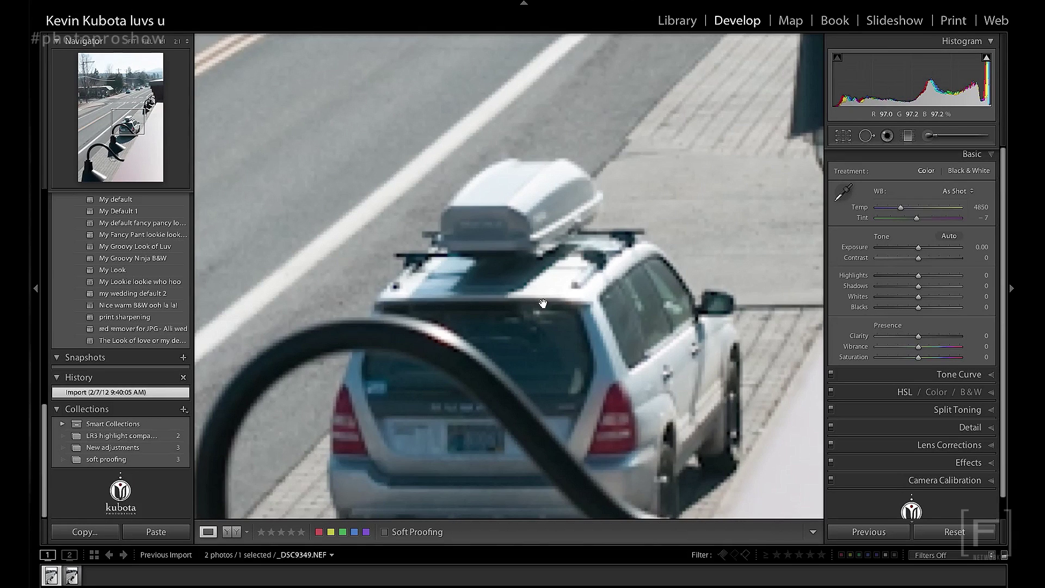
left_click_drag(542, 304, 545, 225)
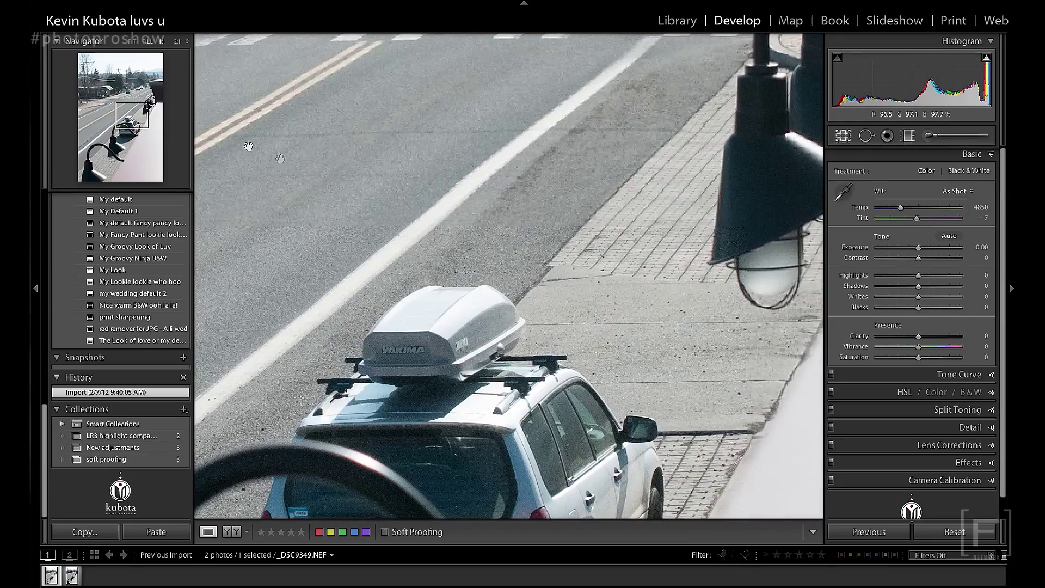
left_click_drag(143, 121, 146, 65)
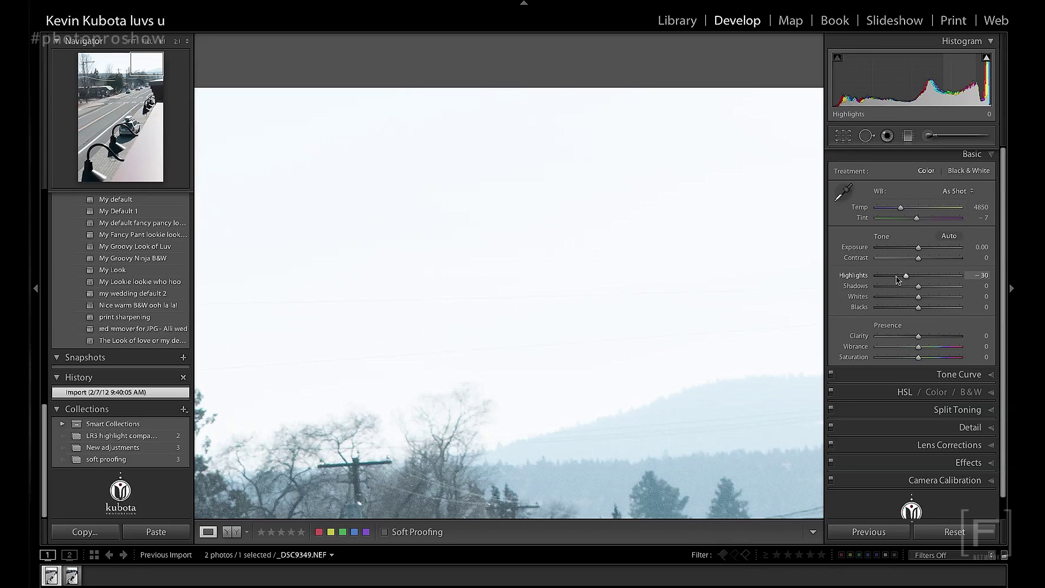
Step: Set Highlights and Whites to -100 and pan across the sky to check recovered detail
left_click_drag(892, 280, 860, 301)
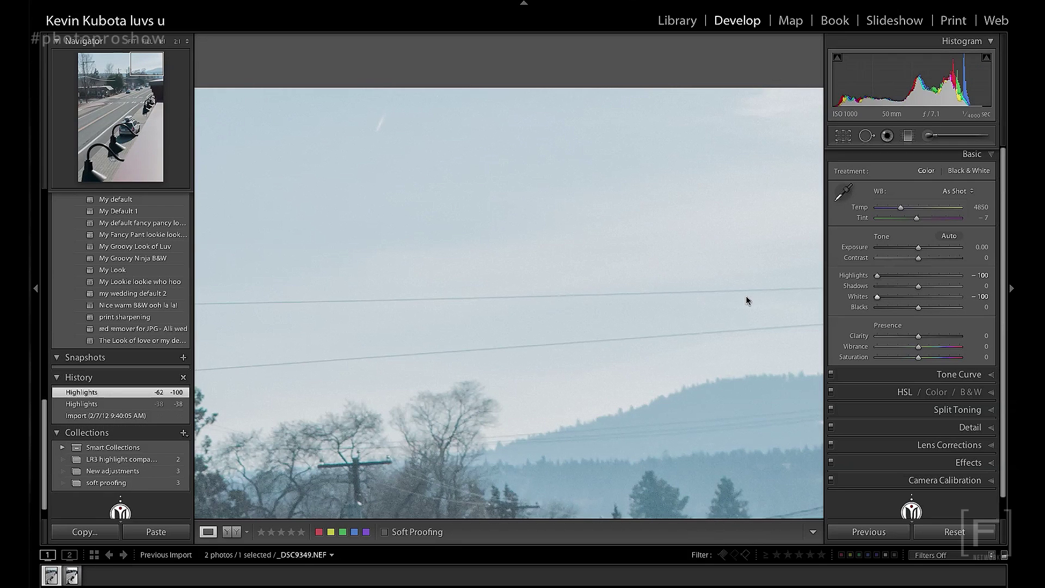
left_click_drag(573, 240, 816, 252)
left_click_drag(460, 262, 494, 262)
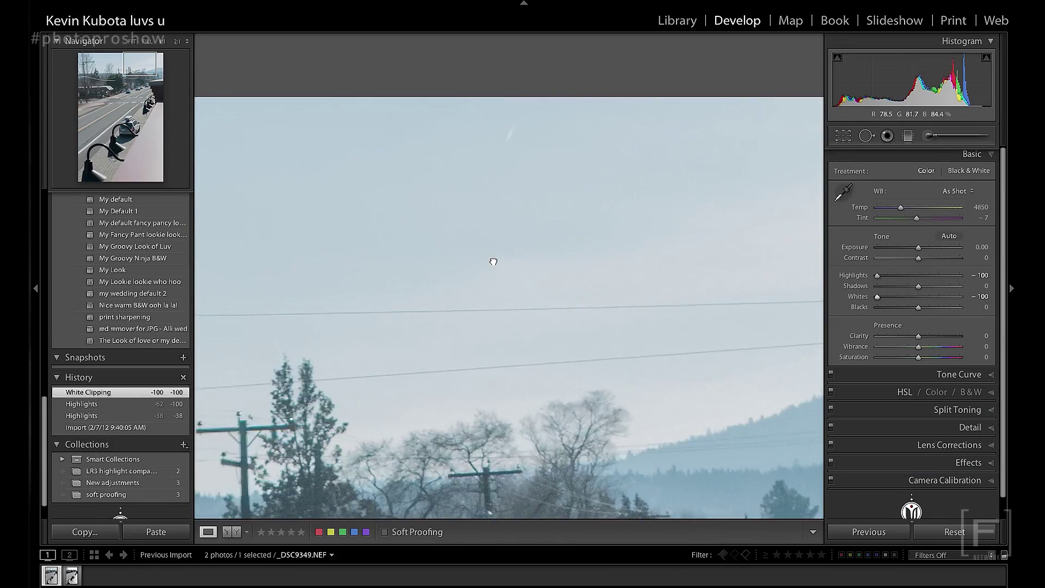
left_click_drag(484, 220, 753, 231)
Step: Inspect the hill, trees and power poles, then the silver car with the roof box
left_click_drag(632, 210, 387, 215)
left_click(142, 74)
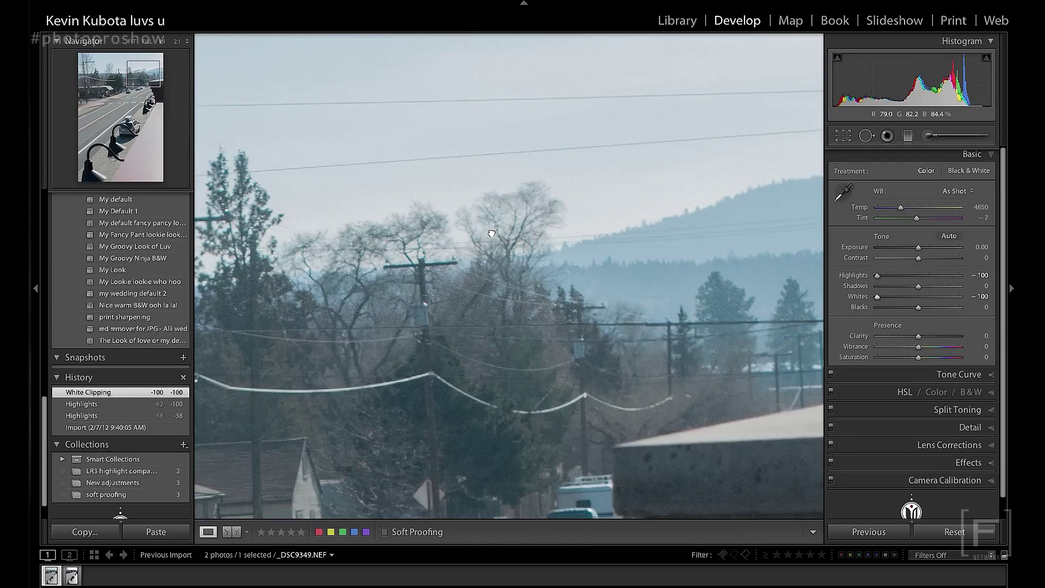
left_click(126, 122)
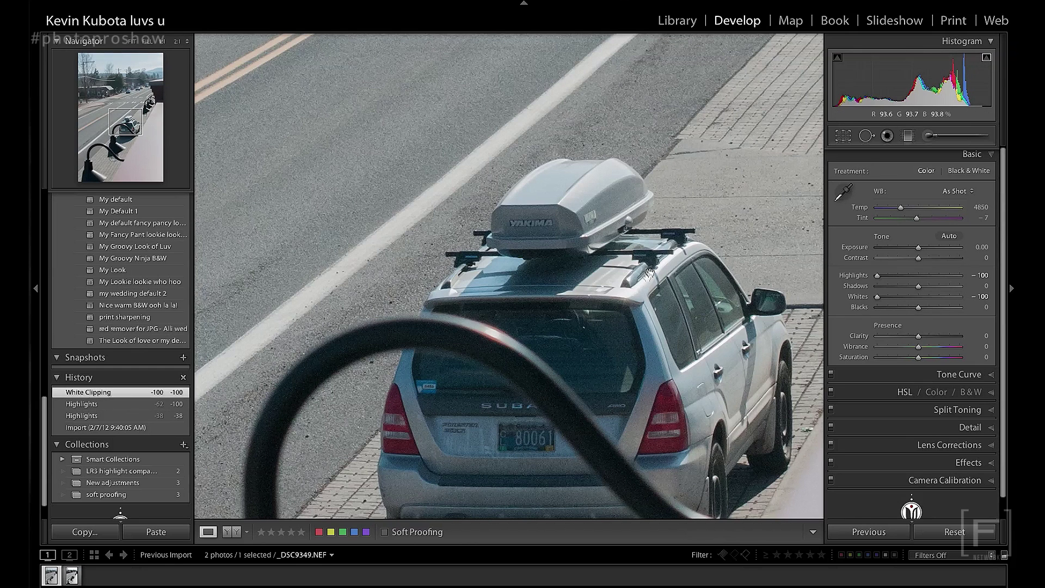
Step: Toggle the Before view on the edited NEF, pan over the car and pavement, then select _DSC9350.JPG
key("backslash")
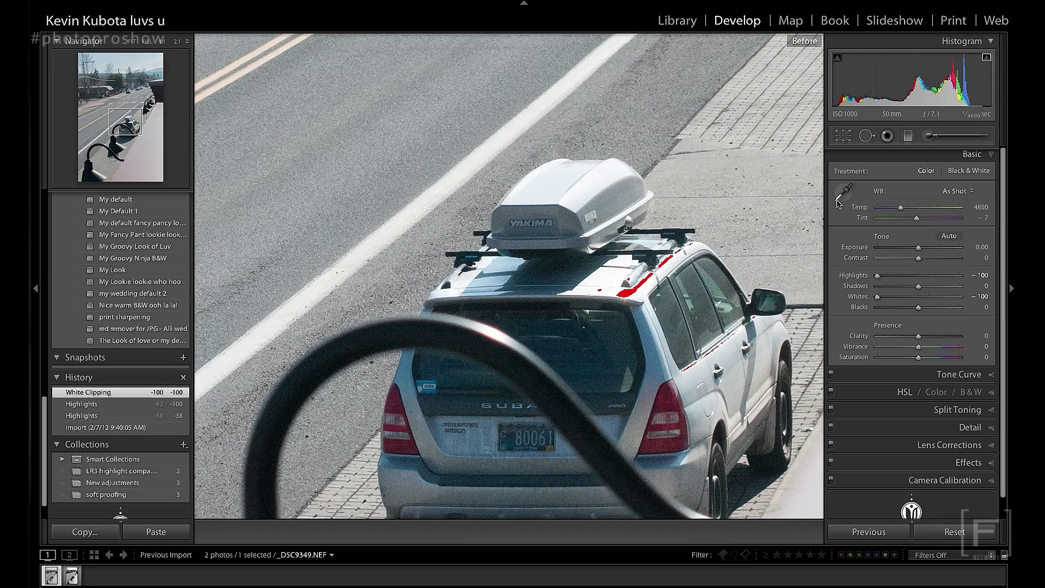
key("backslash")
key("t")
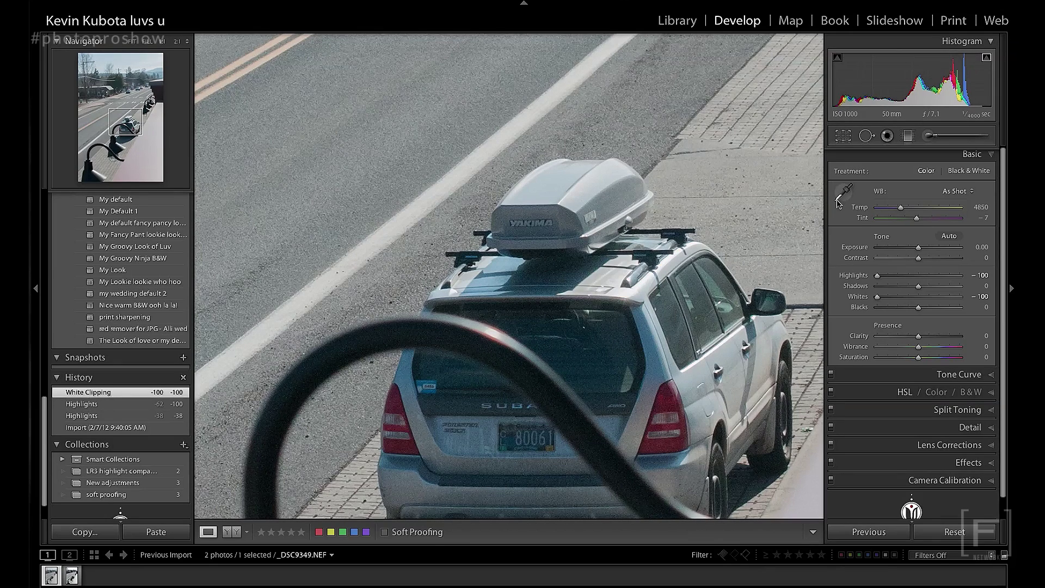
left_click_drag(732, 326, 712, 211)
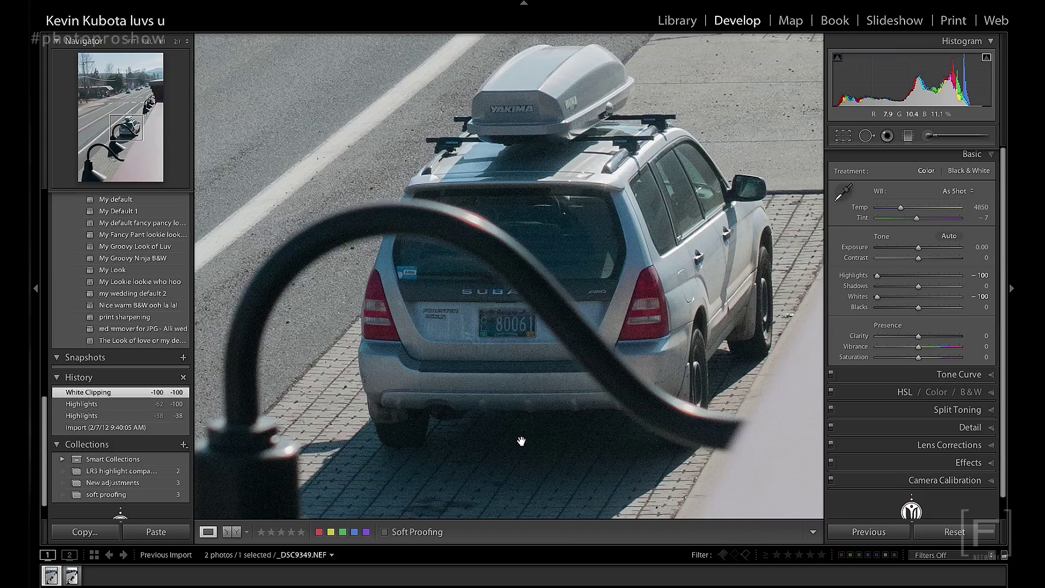
left_click(72, 576)
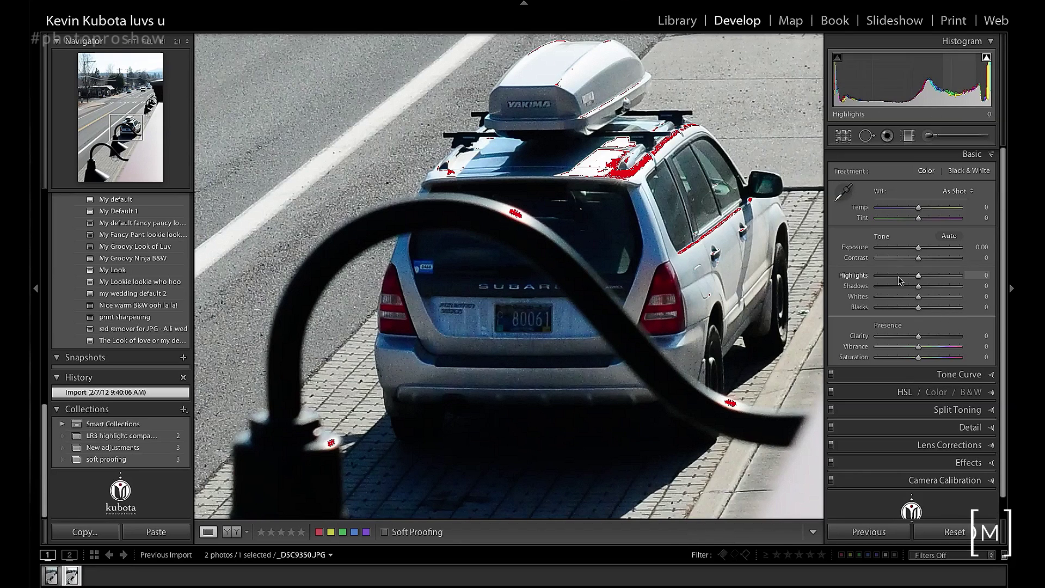
Step: Set the JPEG's Highlights to -100 and Whites to -65, compare with the NEF, then view the crosswalk
left_click_drag(918, 276, 869, 279)
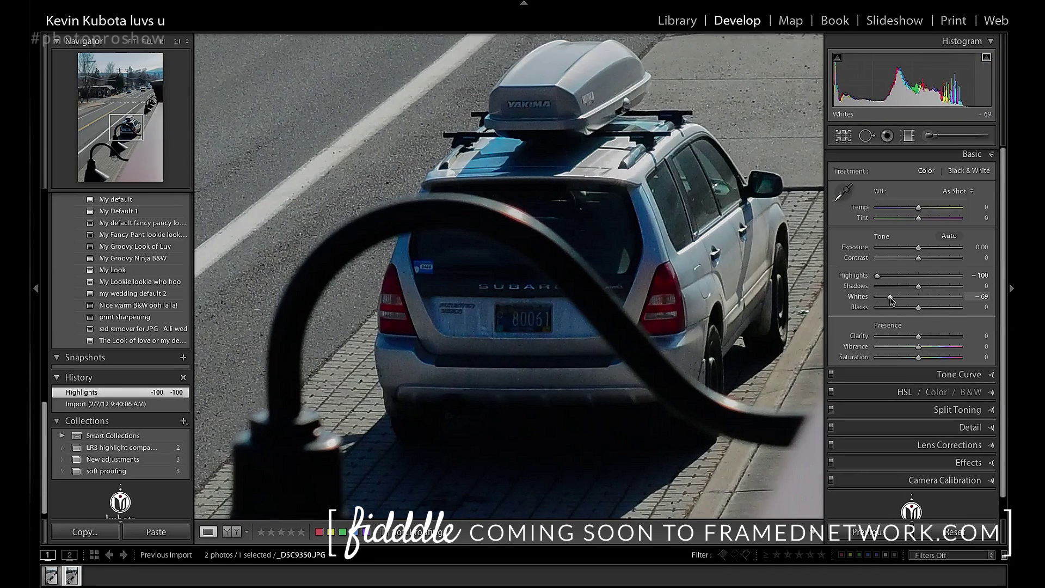
left_click_drag(891, 299, 892, 299)
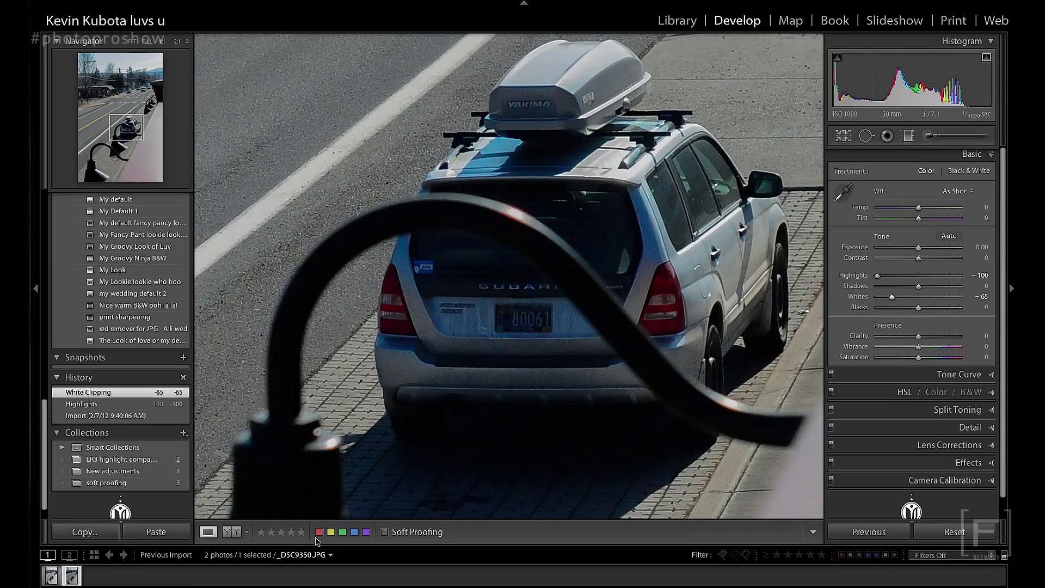
left_click(50, 576)
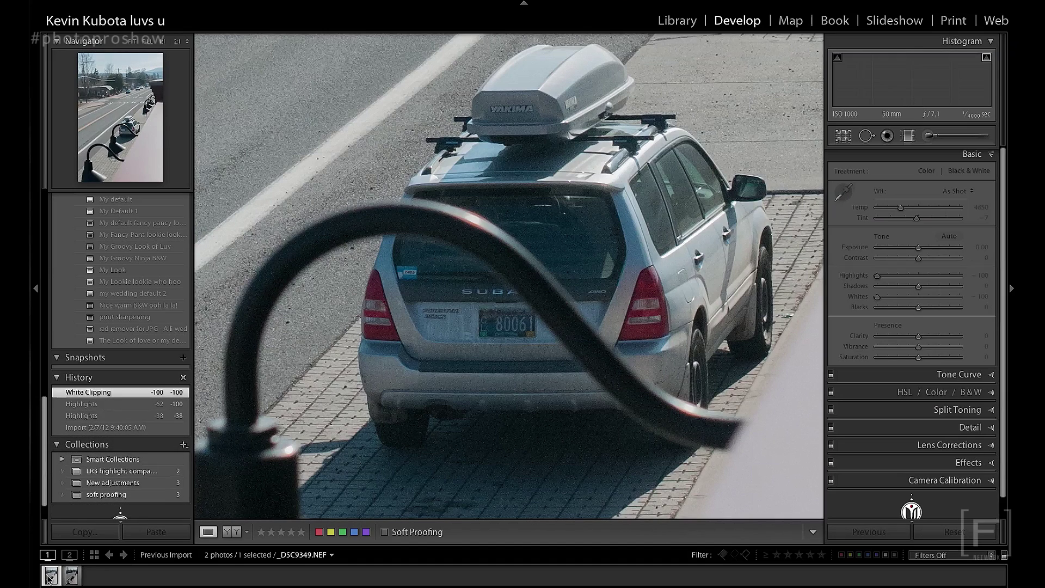
left_click(72, 575)
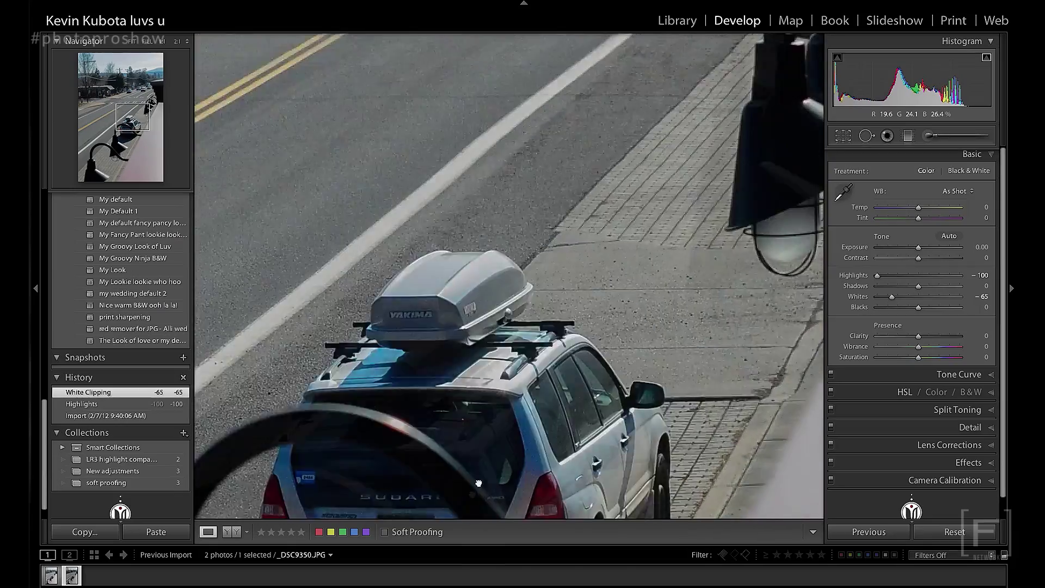
left_click(135, 111)
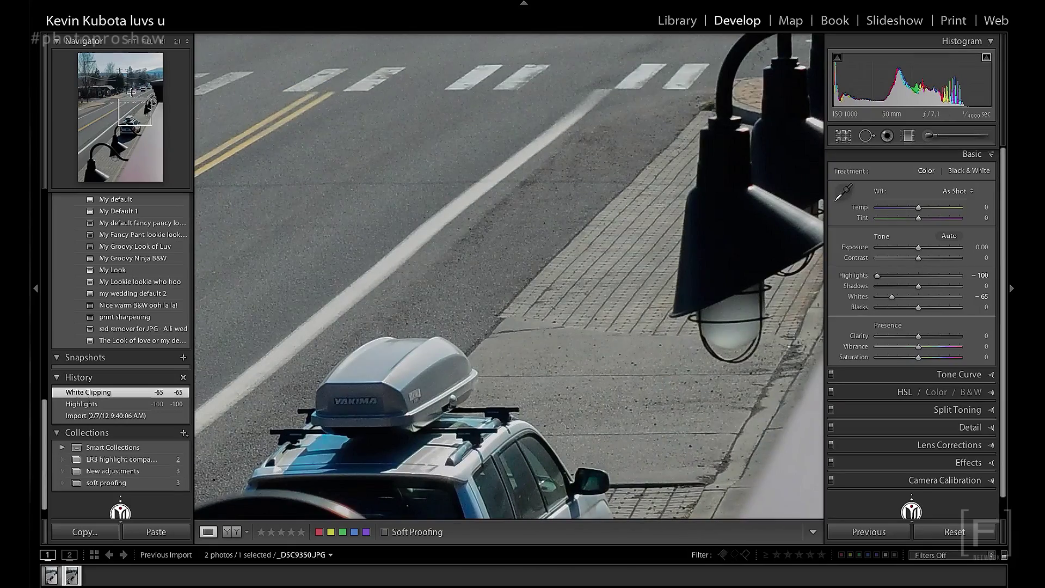
Step: Pan across the JPEG's sky toward the top-right corner, then return to Fit view
left_click_drag(131, 92, 149, 67)
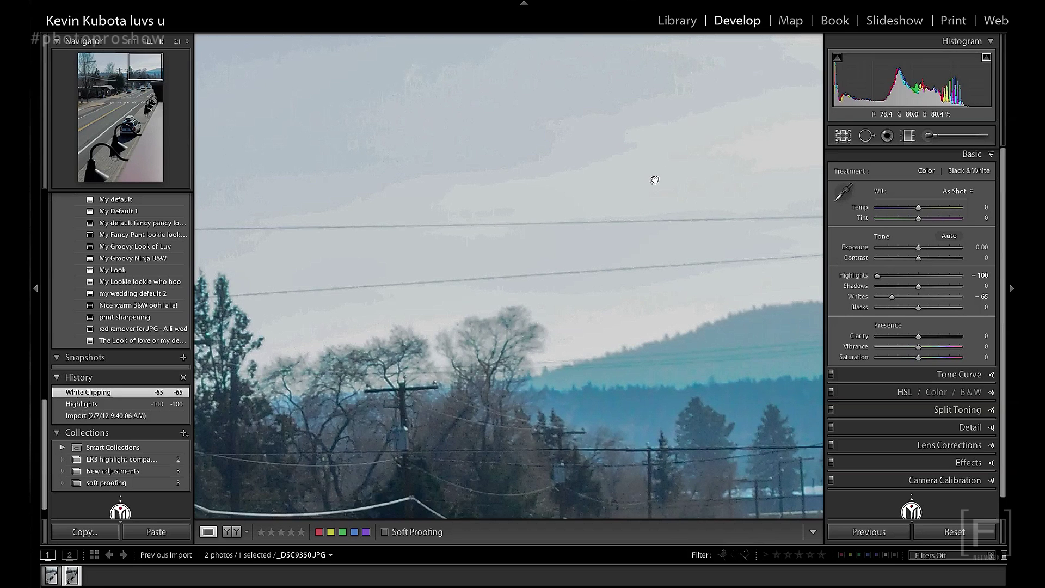
left_click_drag(654, 180, 629, 182)
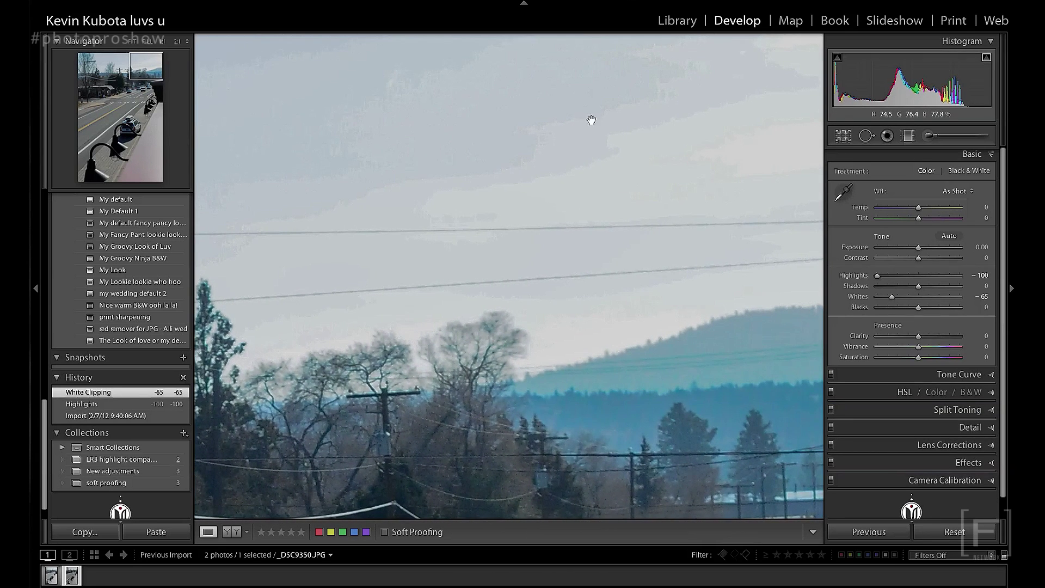
left_click_drag(706, 141, 682, 180)
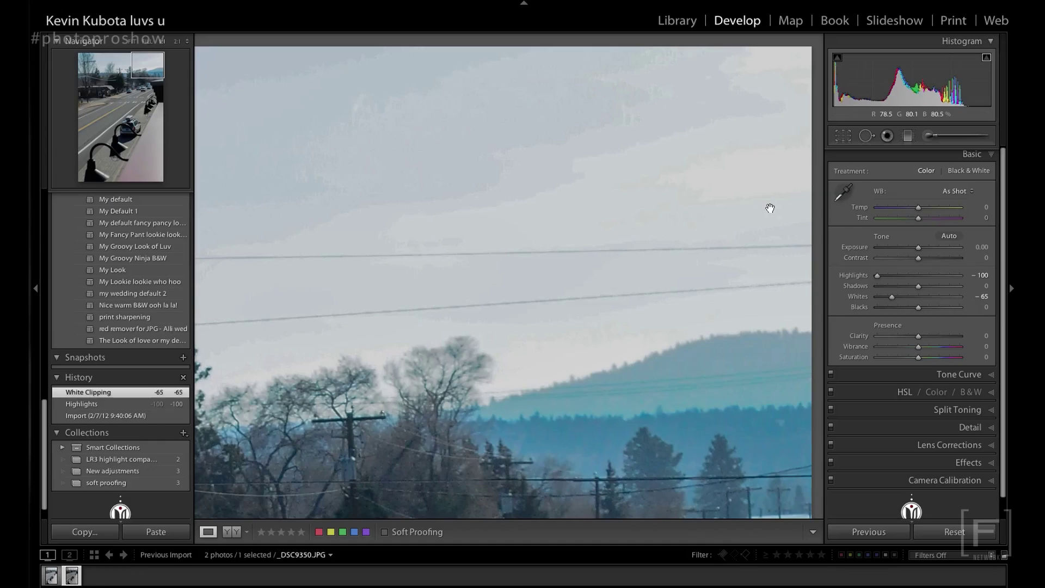
left_click(705, 205)
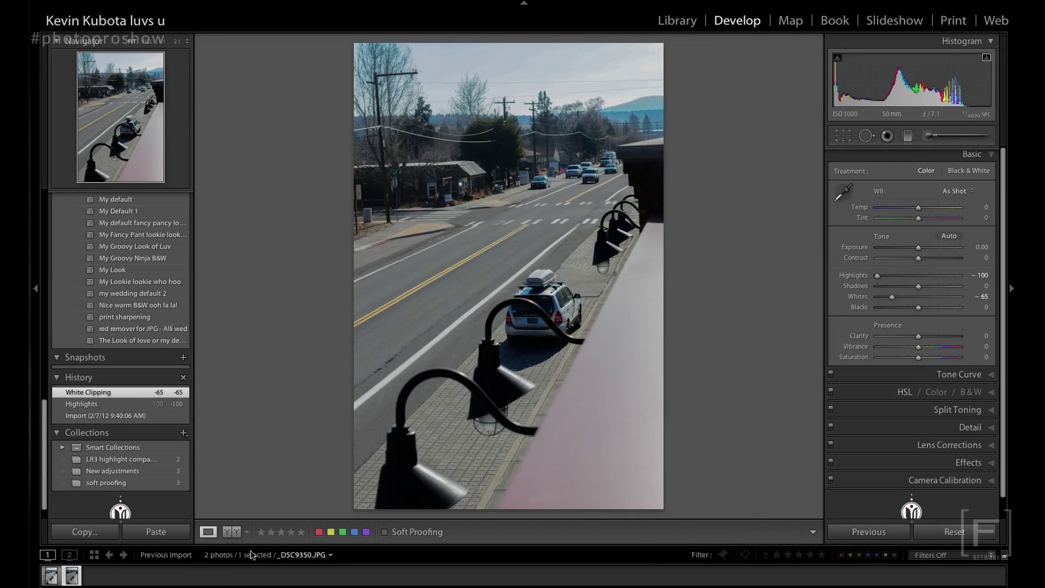
Step: In Grid view, check the NEF's 13.93 MB Raw file details against the JPEG's metadata
left_click(52, 575)
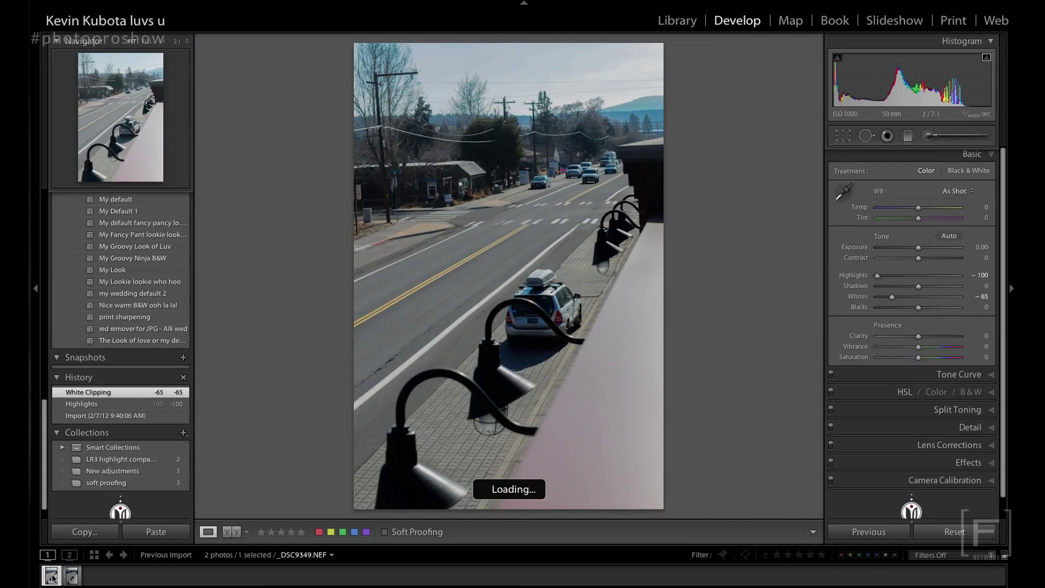
key("g")
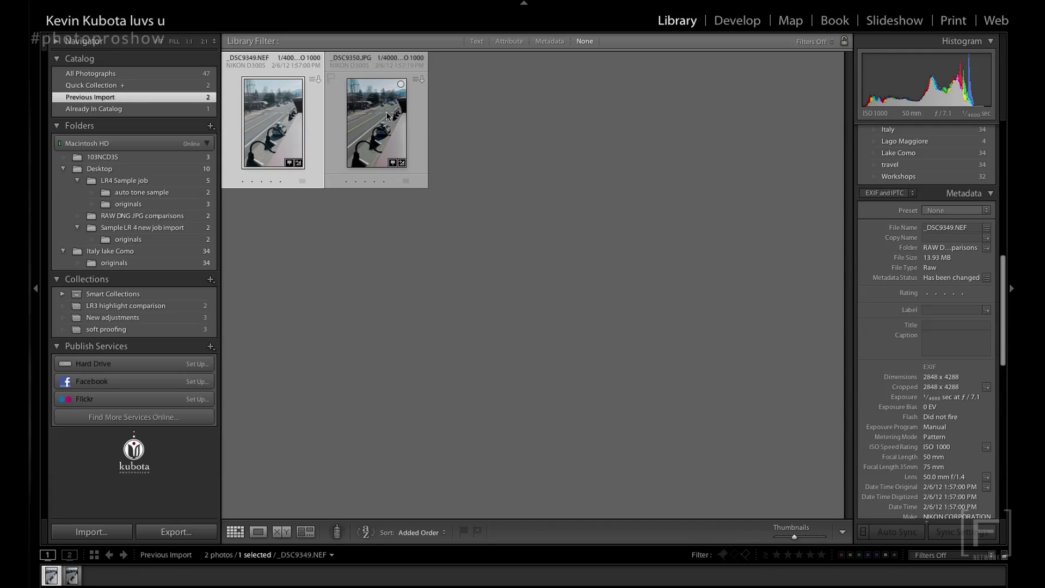
left_click(387, 116)
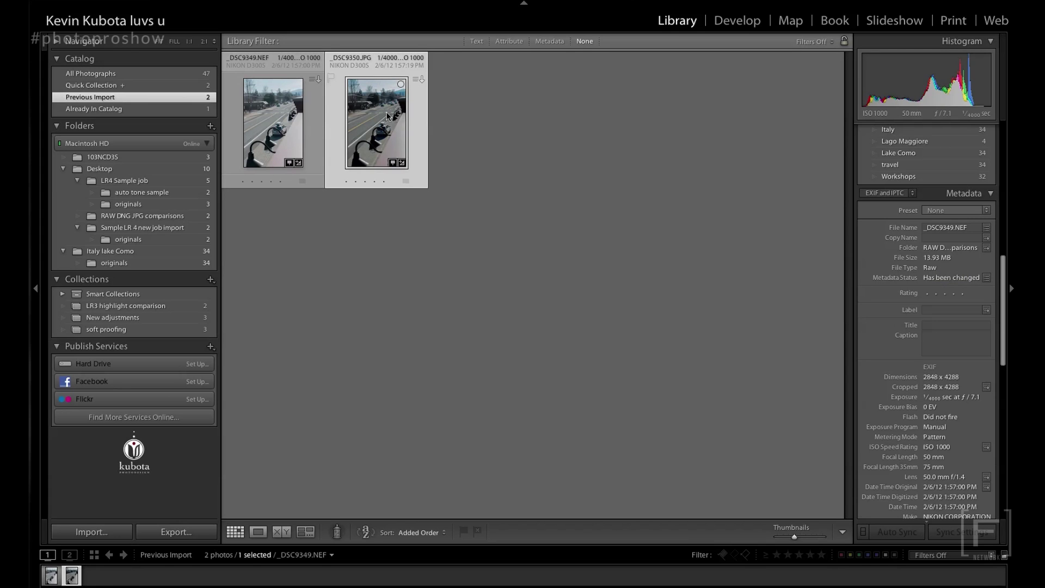